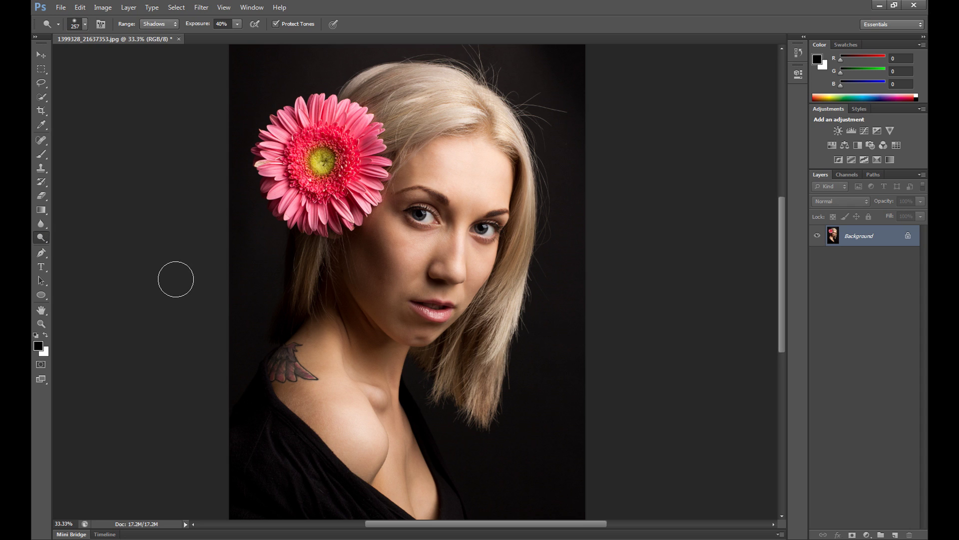
right_click(42, 239)
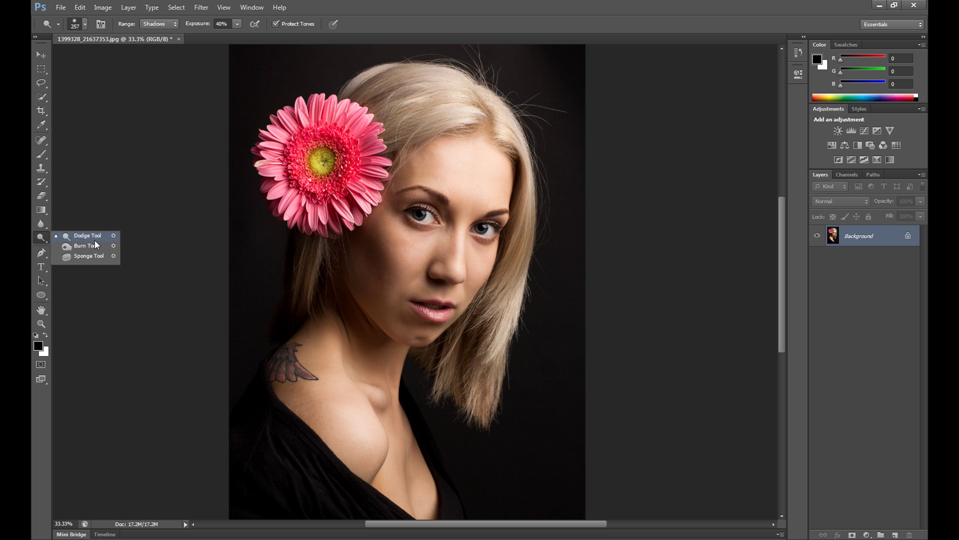
click(41, 236)
right_click(41, 237)
click(42, 238)
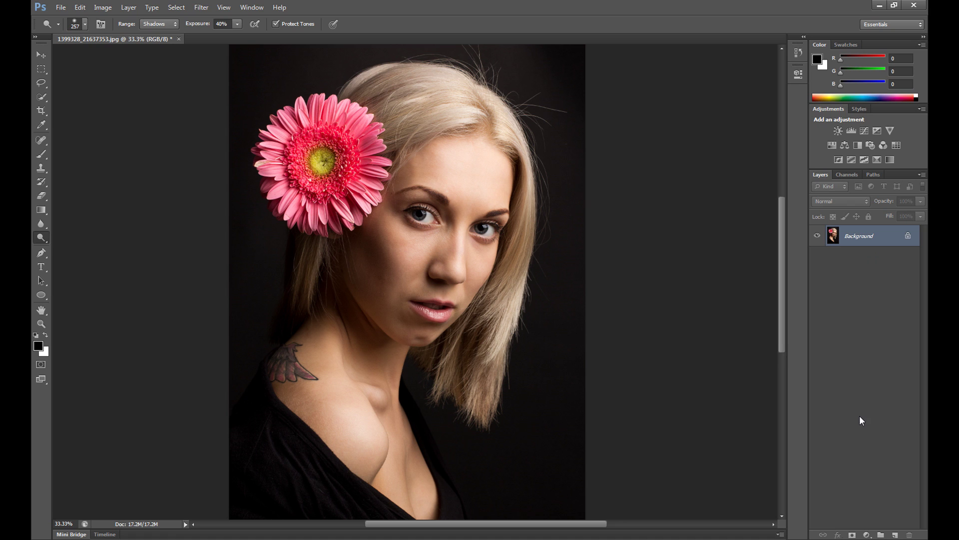
Step: Add a new layer above the portrait and fill it with 50% Gray in Normal mode at 100% opacity
click(895, 534)
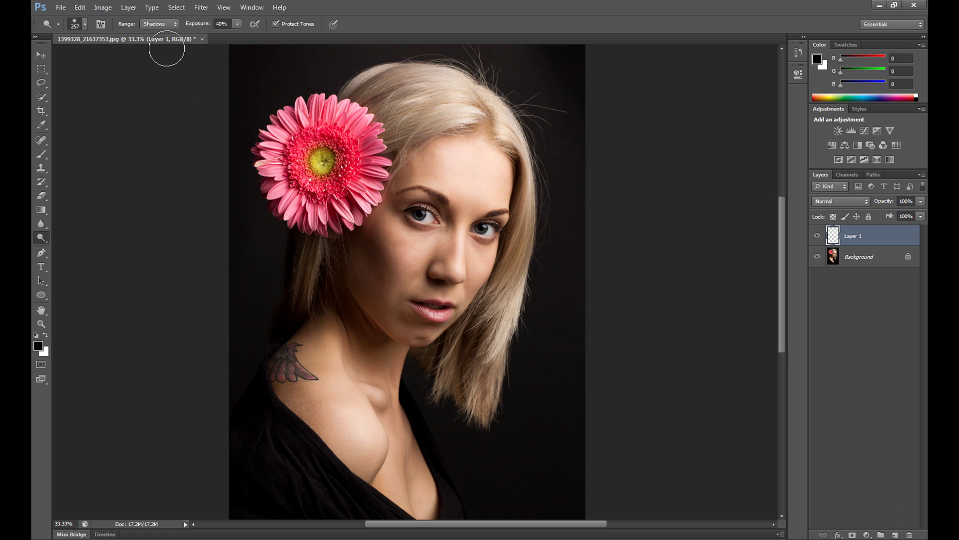
click(77, 8)
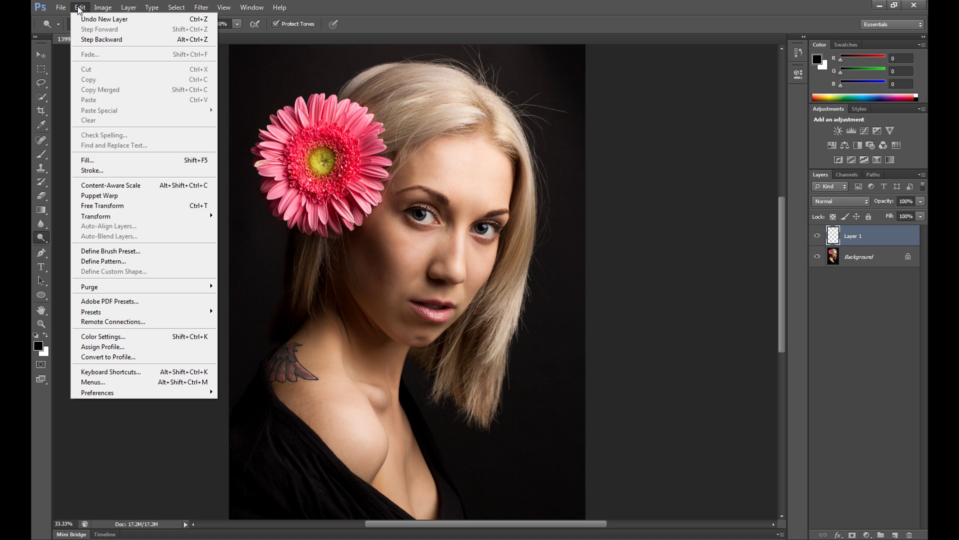
click(118, 160)
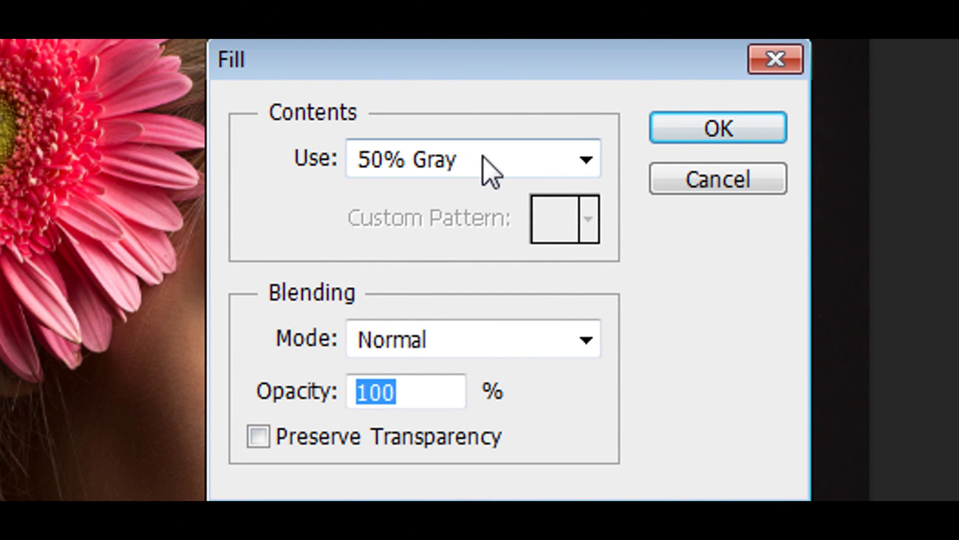
click(588, 164)
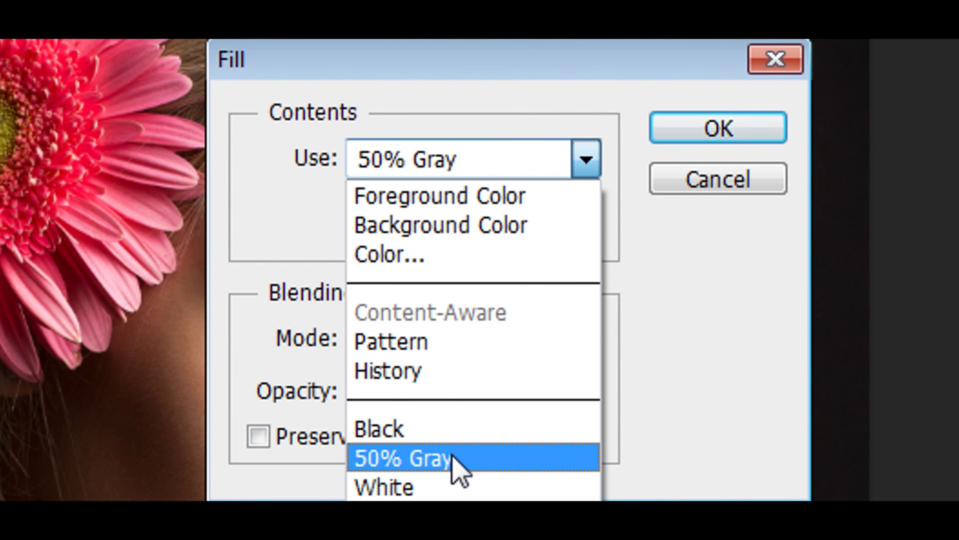
click(467, 457)
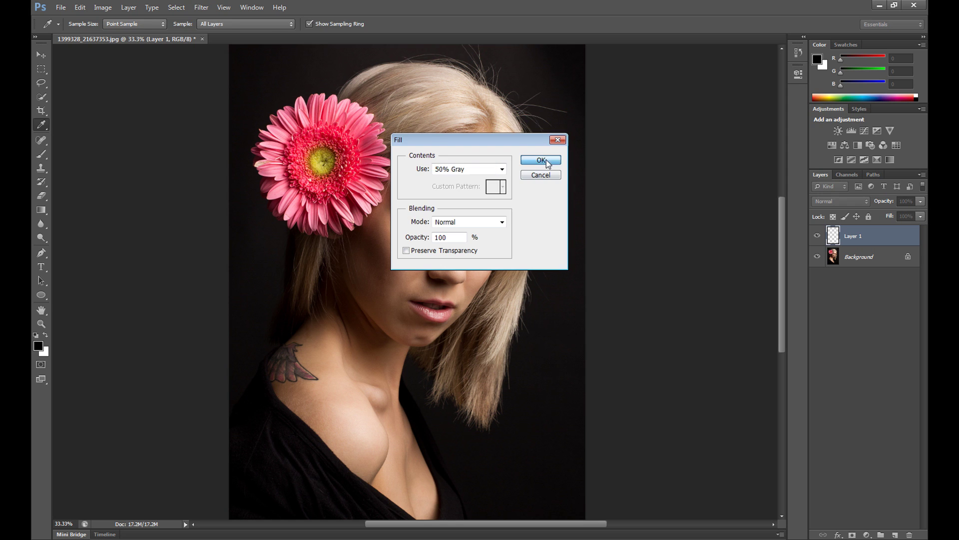
click(541, 160)
key(o)
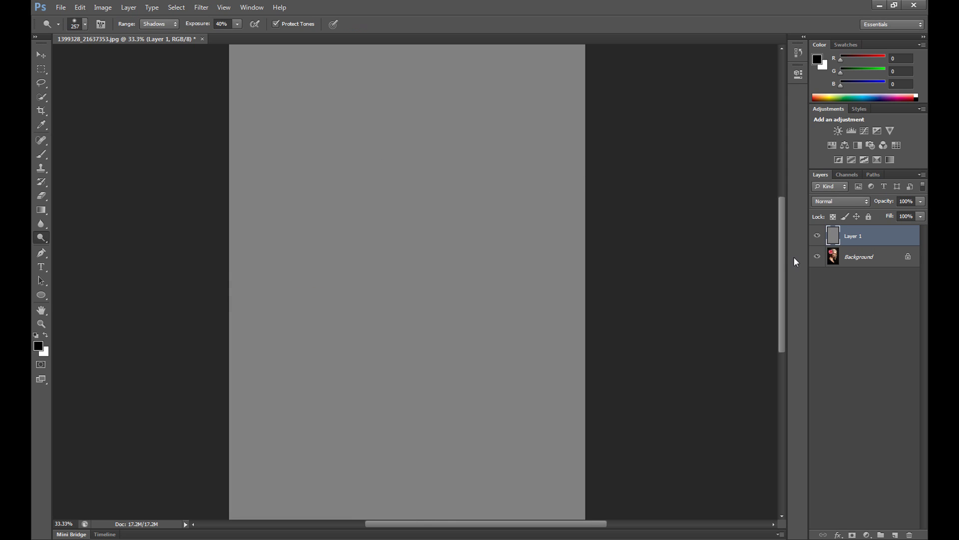
Step: Set the gray layer's blend mode to Overlay and compare the portrait with the layer hidden and shown
click(851, 202)
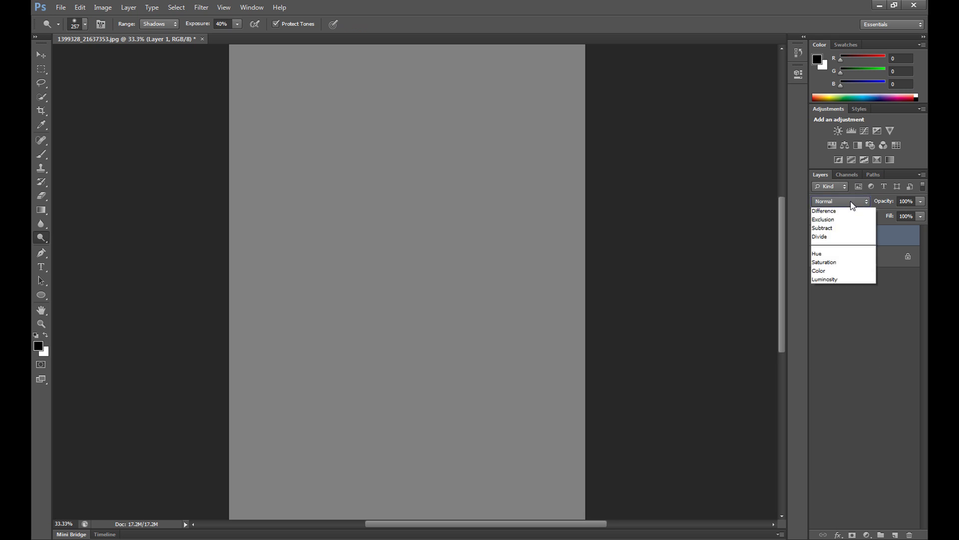
click(833, 339)
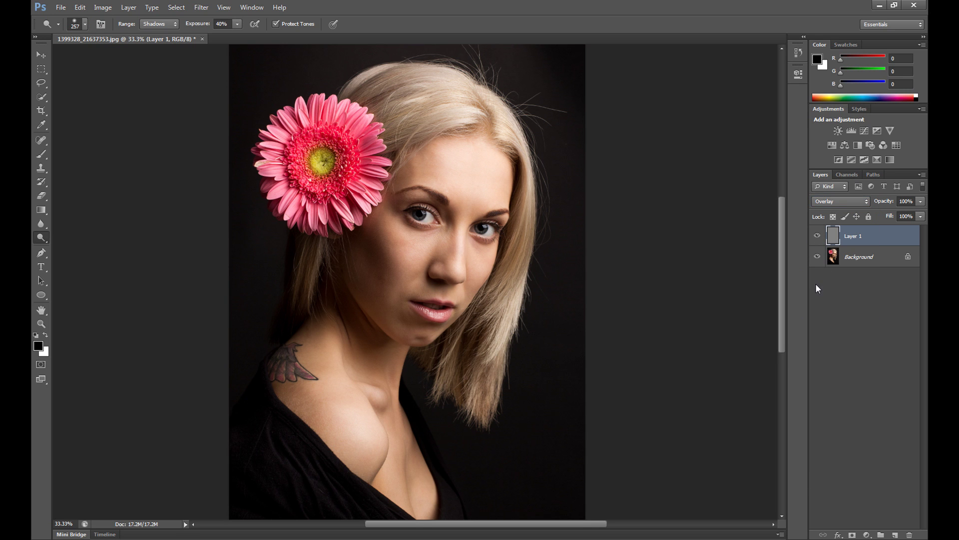
click(818, 236)
click(817, 236)
Step: Set up the Dodge tool with the Midtones range and 30% exposure
right_click(41, 238)
click(65, 236)
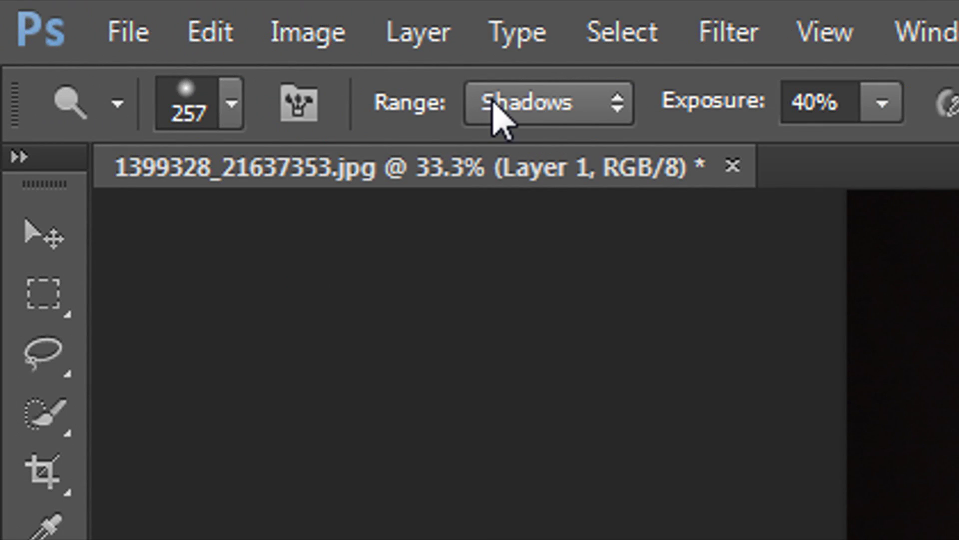
click(165, 25)
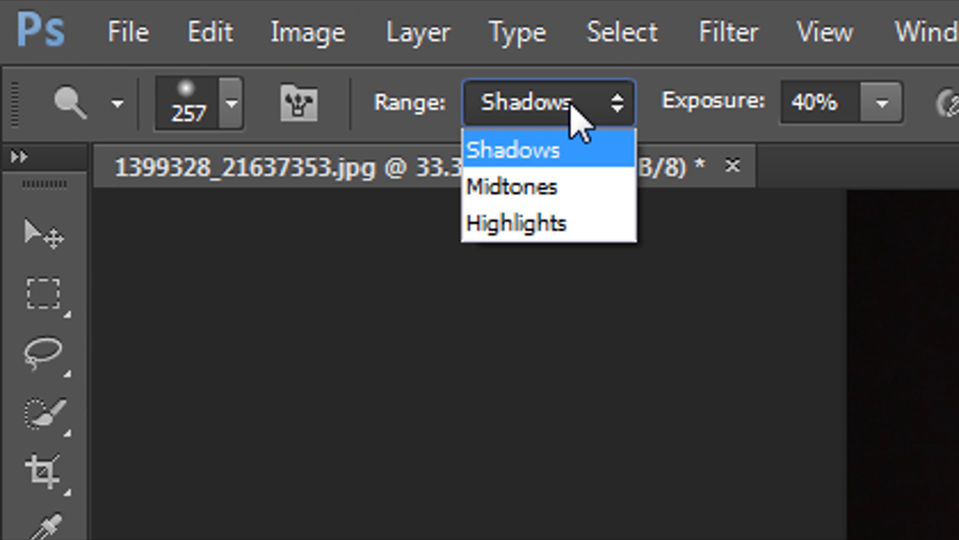
click(528, 195)
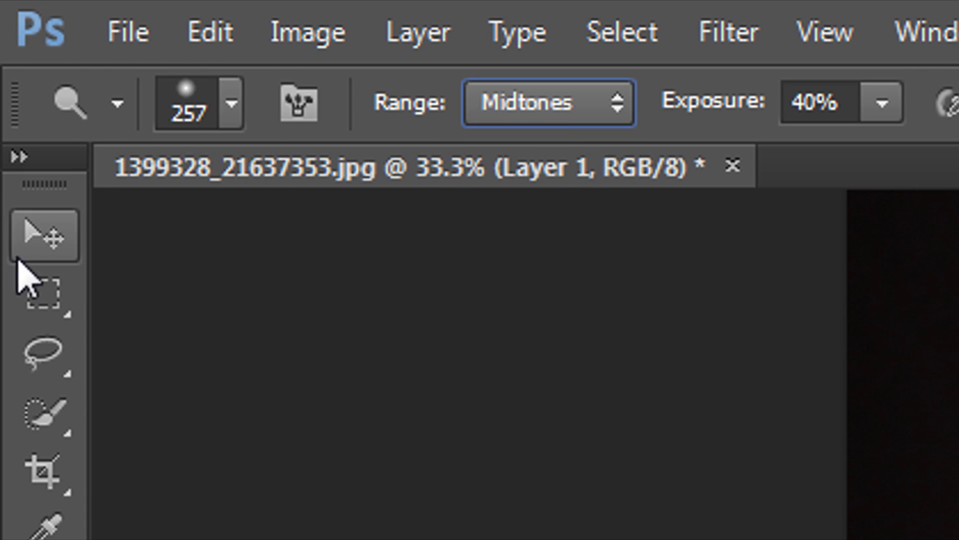
right_click(41, 237)
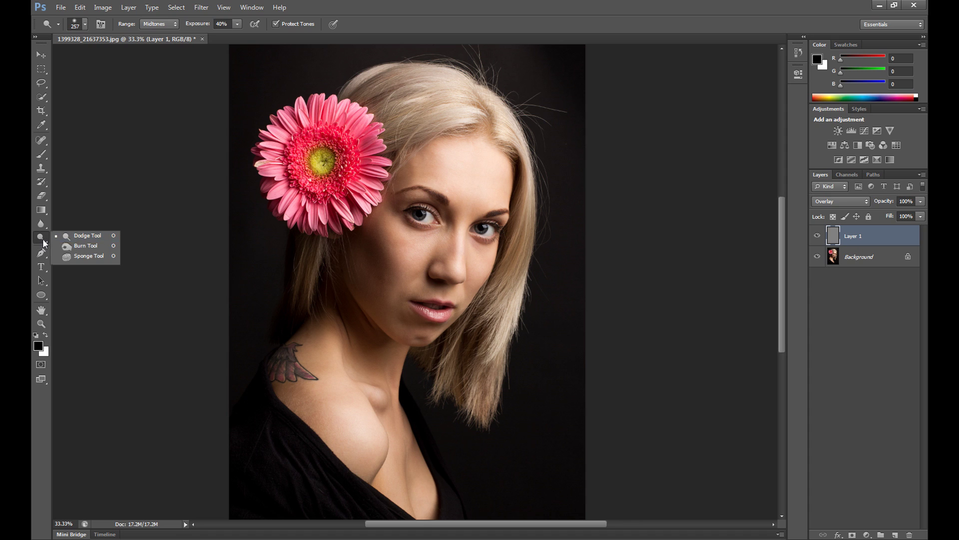
click(60, 238)
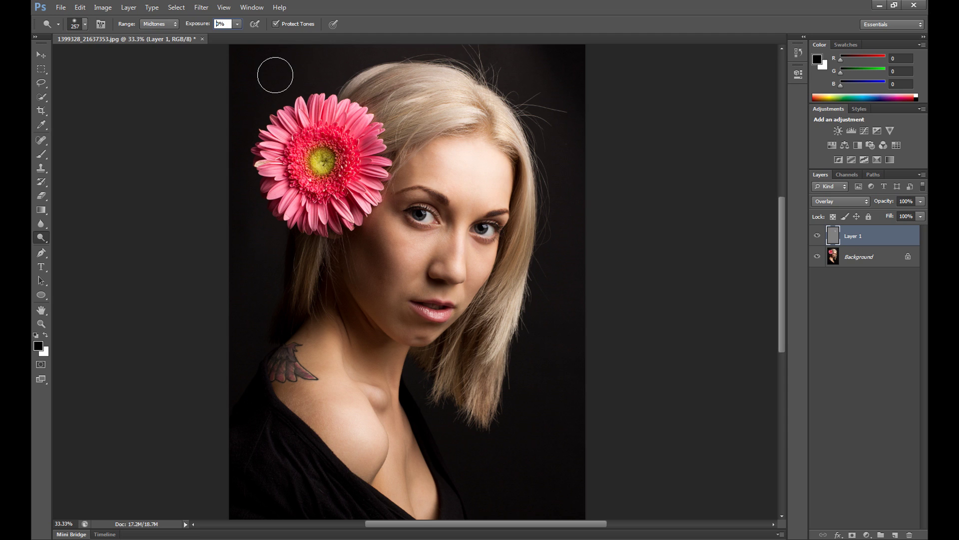
text(30)
key(Return)
Step: Dodge the lit areas of the face, shoulder, chest and hair on the gray layer, and compare before and after
mouse_move(497, 186)
mouse_down()
mouse_move(474, 284)
mouse_move(490, 254)
mouse_move(476, 284)
mouse_move(462, 307)
mouse_move(468, 294)
mouse_move(415, 338)
mouse_up()
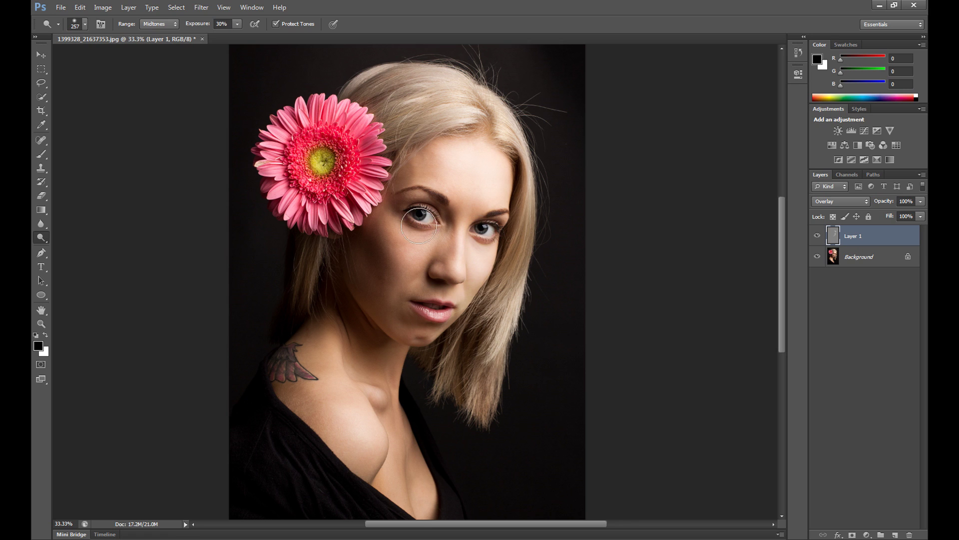
mouse_move(494, 248)
mouse_down()
mouse_move(467, 295)
mouse_move(463, 282)
mouse_up()
mouse_move(349, 358)
mouse_down()
mouse_move(343, 383)
mouse_move(359, 424)
mouse_move(360, 401)
mouse_move(357, 451)
mouse_move(363, 439)
mouse_move(377, 439)
mouse_move(365, 399)
mouse_move(396, 403)
mouse_move(418, 490)
mouse_move(395, 490)
mouse_up()
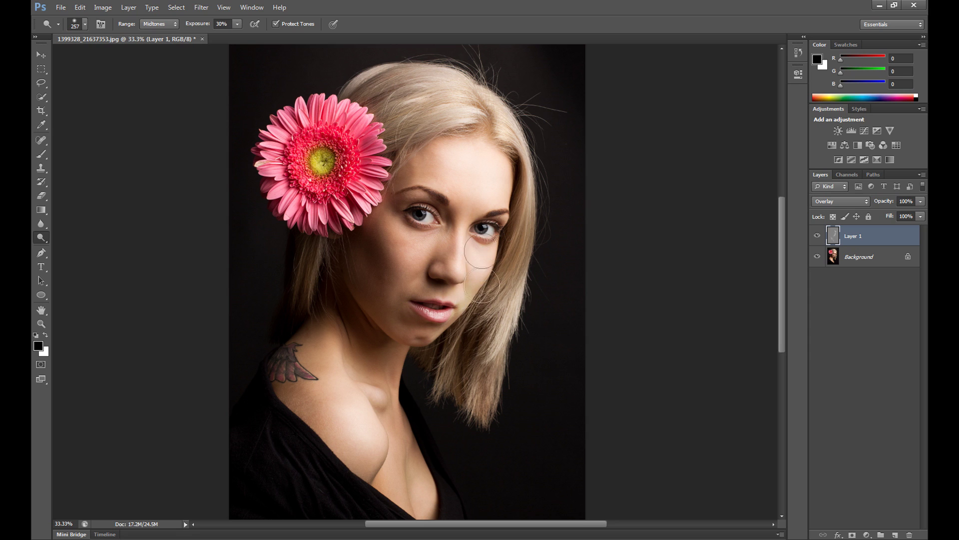
drag(526, 206, 502, 367)
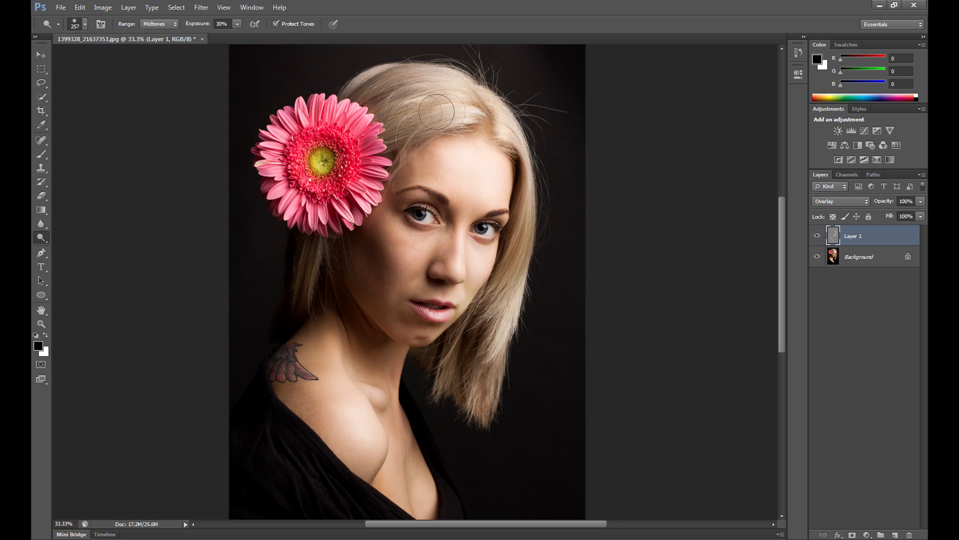
click(819, 236)
click(820, 237)
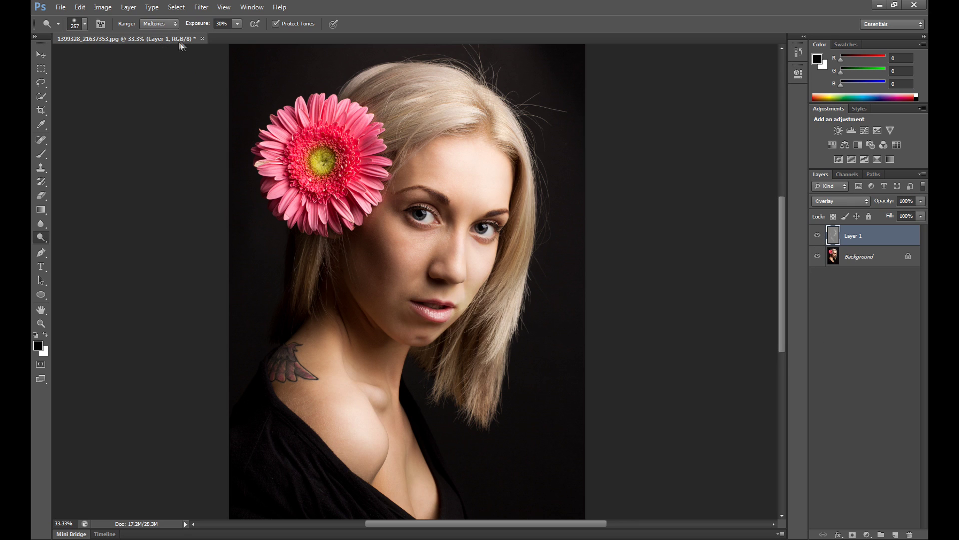
Step: Switch the Dodge range to Highlights and brighten the woman's eyes with a brush size of 162
click(168, 25)
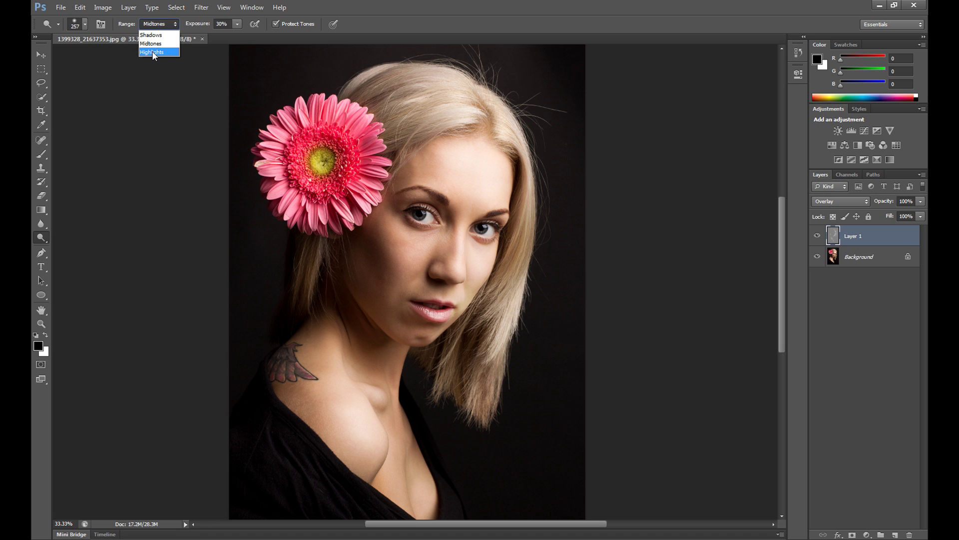
click(163, 52)
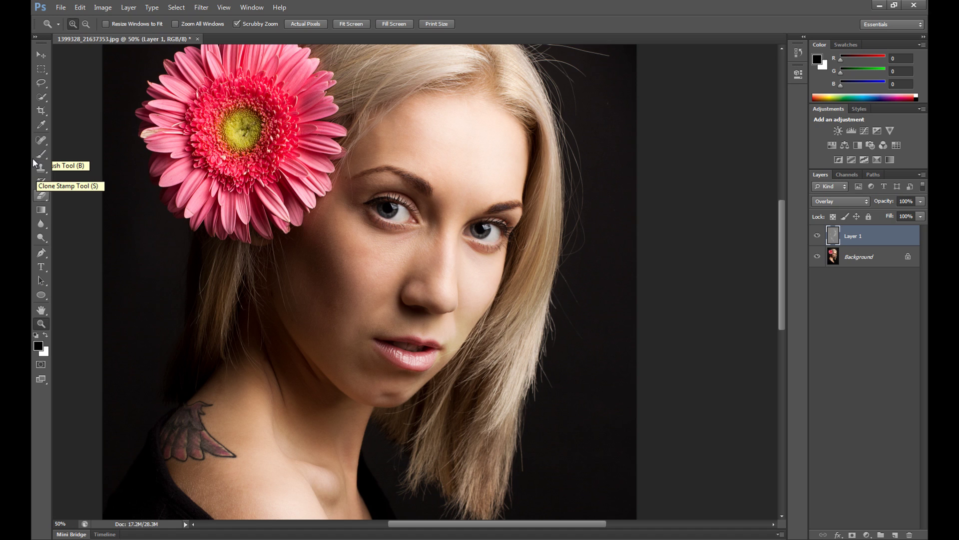
click(41, 237)
click(85, 24)
drag(122, 58, 115, 58)
mouse_move(485, 228)
mouse_down()
mouse_move(492, 238)
mouse_move(477, 233)
mouse_up()
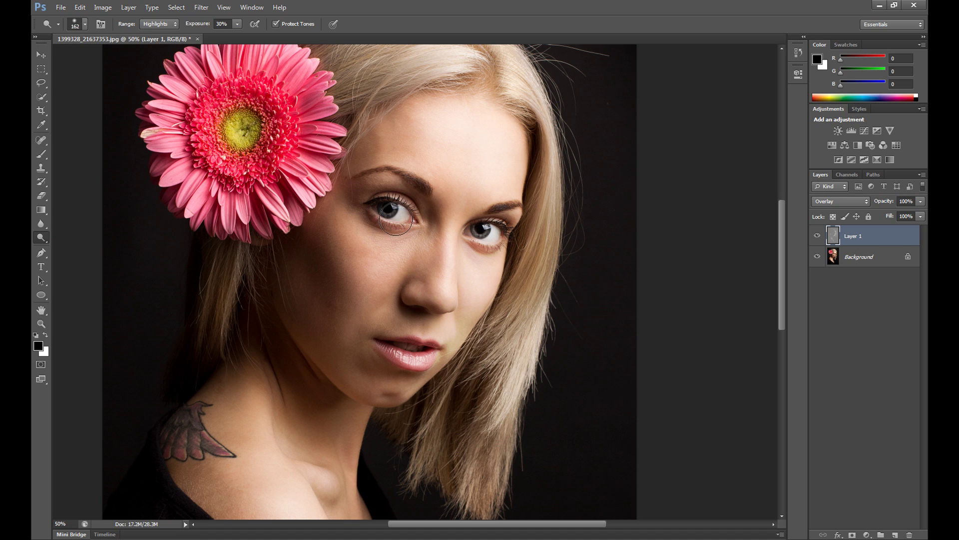
Step: Reduce the Dodge brush size to 121 and brighten the highlights in the hair beside the face and above the forehead
click(85, 23)
drag(111, 59, 107, 59)
key(Return)
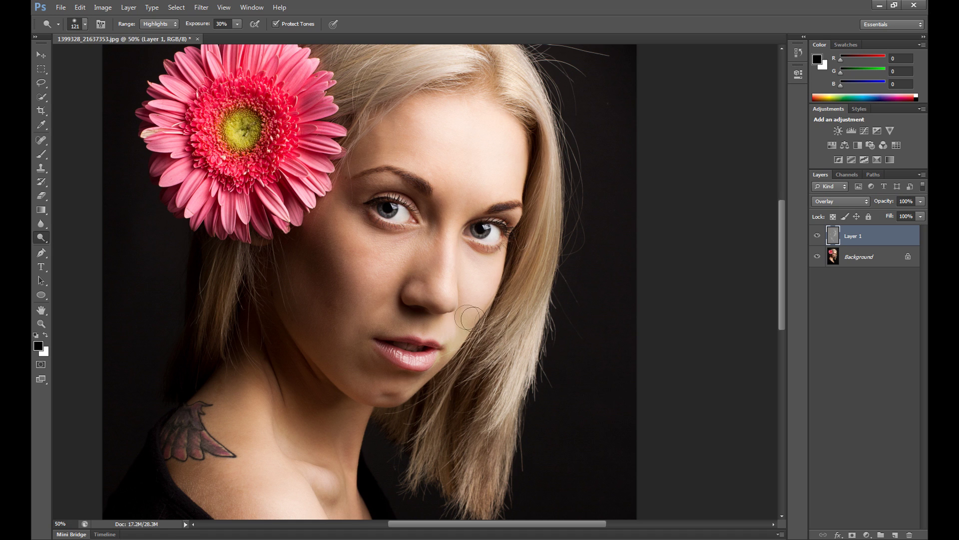
mouse_move(535, 141)
mouse_down()
mouse_move(550, 160)
mouse_move(490, 435)
mouse_move(531, 340)
mouse_move(496, 414)
mouse_up()
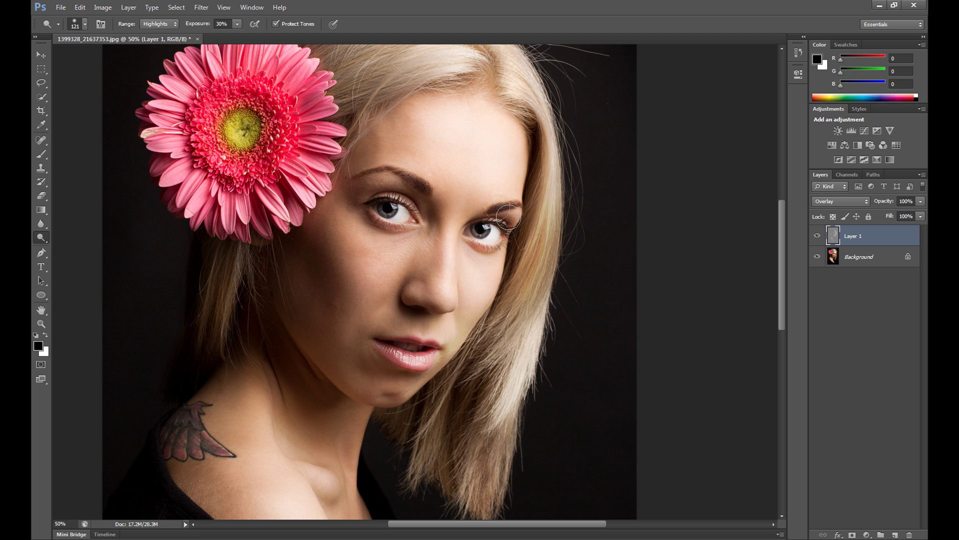
drag(464, 67, 384, 85)
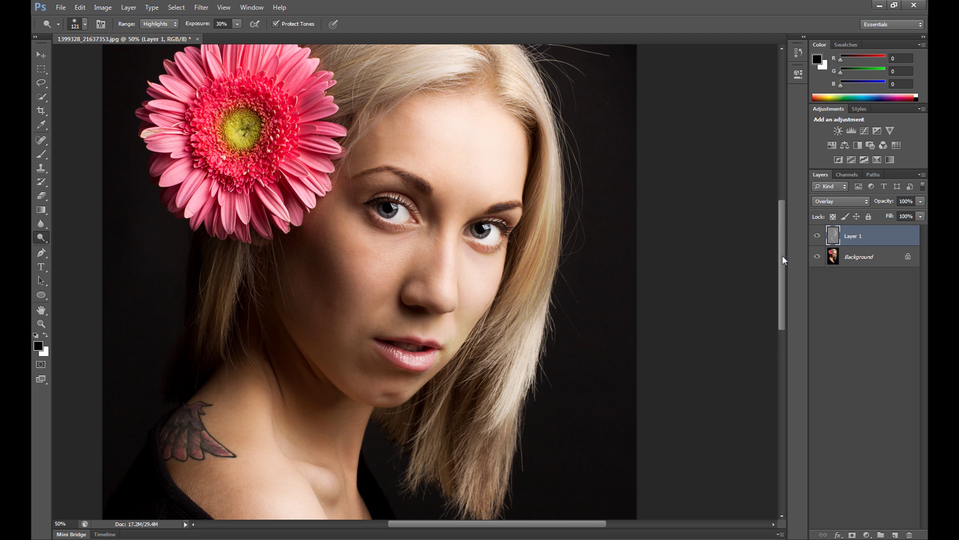
drag(783, 253, 784, 276)
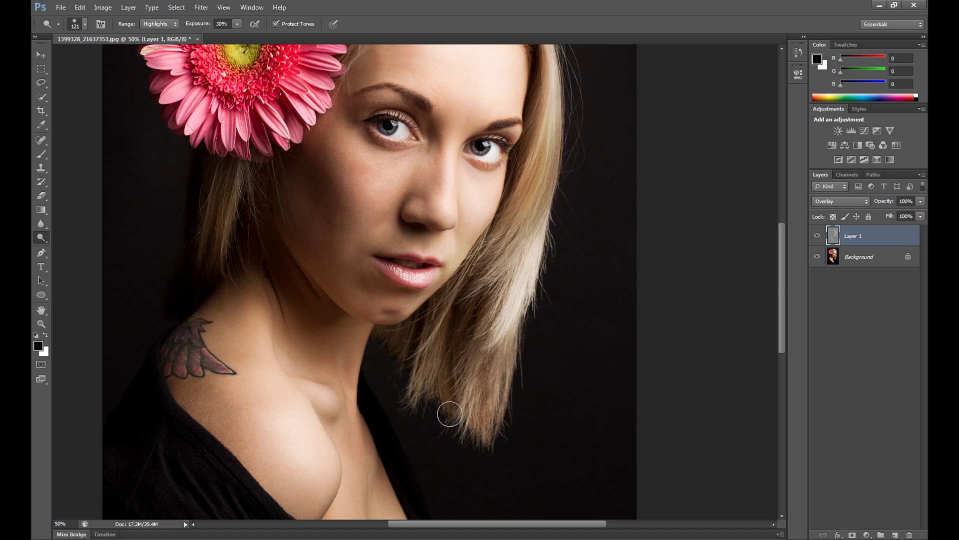
scroll(387, 443, up, 3)
Step: Darken the shaded cheek and jaw with the Burn tool, using the Midtones range and 20% exposure
right_click(42, 237)
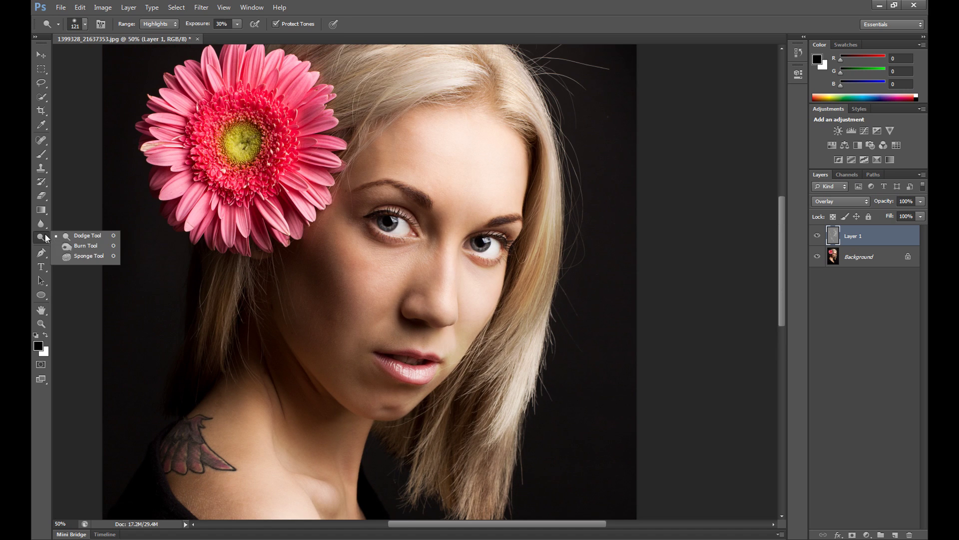
click(87, 247)
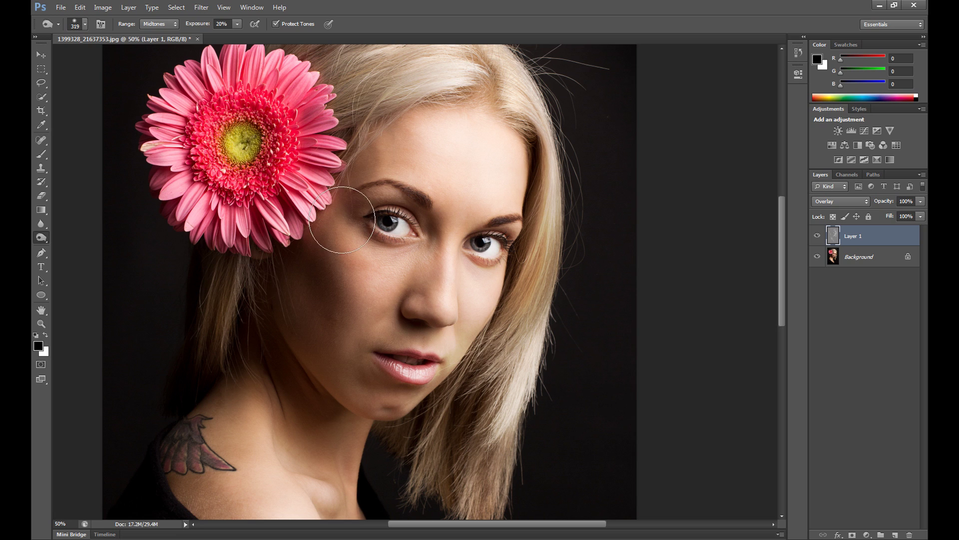
click(44, 237)
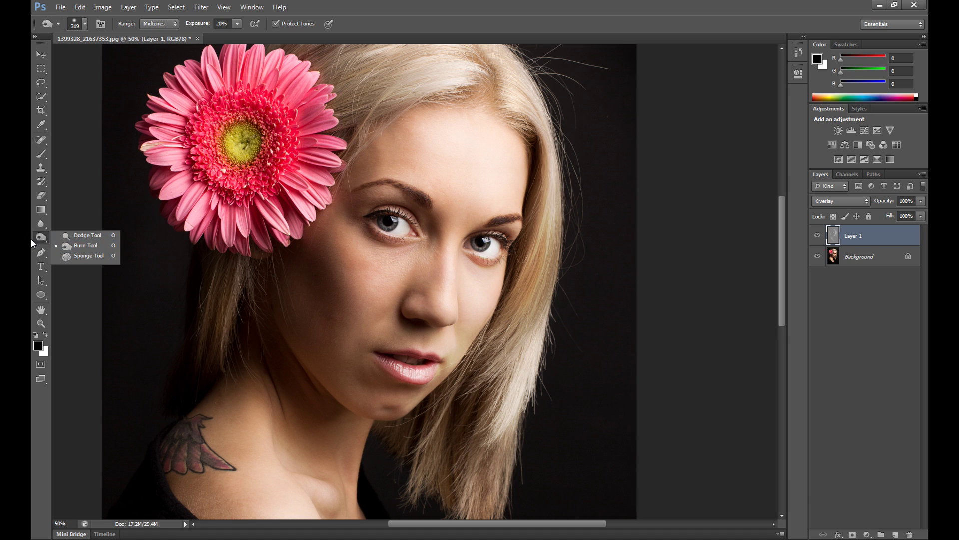
click(75, 246)
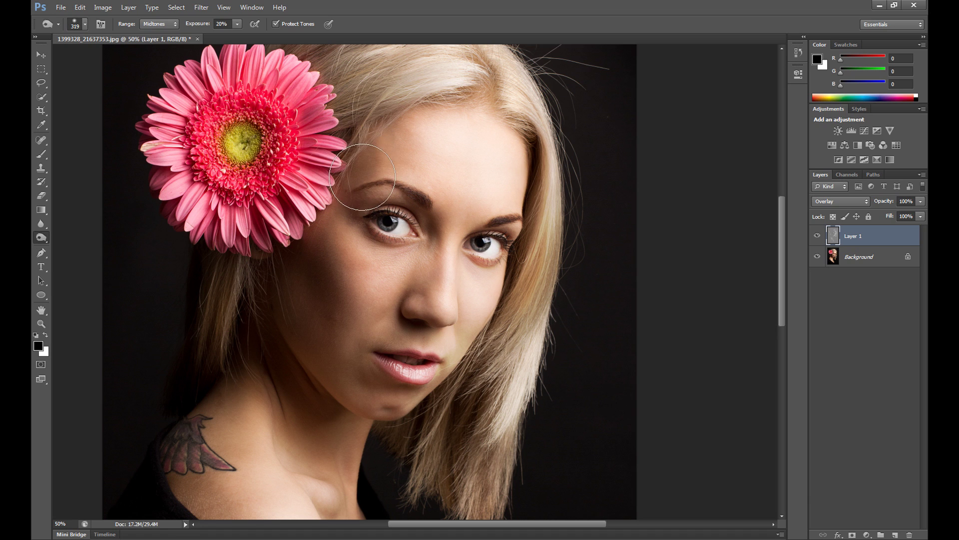
mouse_move(367, 250)
mouse_down()
mouse_move(411, 258)
mouse_move(373, 254)
mouse_move(398, 256)
mouse_move(315, 276)
mouse_move(302, 264)
mouse_move(306, 332)
mouse_move(310, 286)
mouse_move(360, 259)
mouse_move(335, 319)
mouse_move(384, 281)
mouse_move(406, 294)
mouse_up()
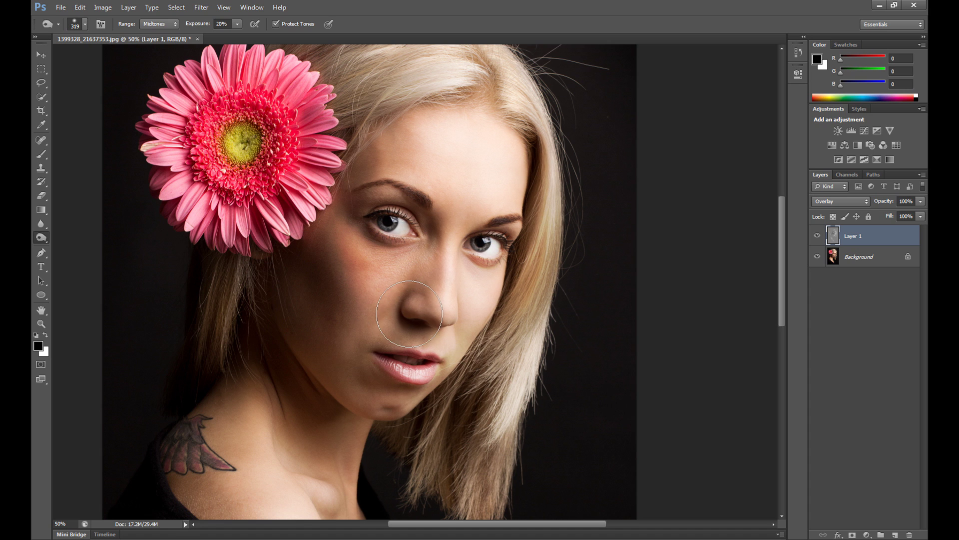
mouse_move(358, 341)
mouse_down()
mouse_move(329, 329)
mouse_move(288, 360)
mouse_up()
Step: Burn the shadow areas of the tattooed shoulder and the neck
drag(780, 241, 781, 296)
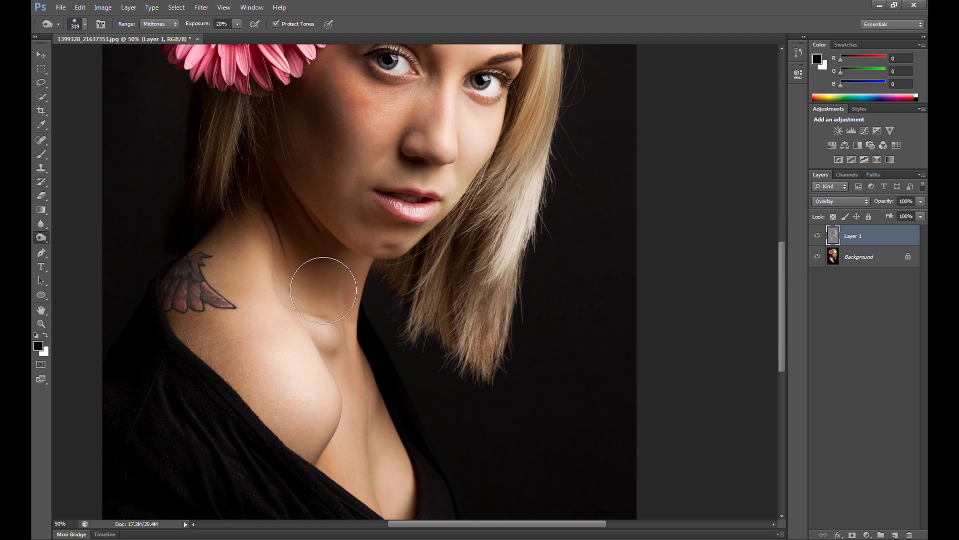
drag(235, 270, 176, 340)
mouse_move(299, 279)
mouse_down()
mouse_move(285, 304)
mouse_move(285, 294)
mouse_up()
Step: Burn the side of the face near the nose, the hair along the face, and the shadow under the jaw
drag(778, 311, 779, 250)
mouse_move(454, 315)
mouse_down()
mouse_move(497, 315)
mouse_move(477, 322)
mouse_move(490, 322)
mouse_up()
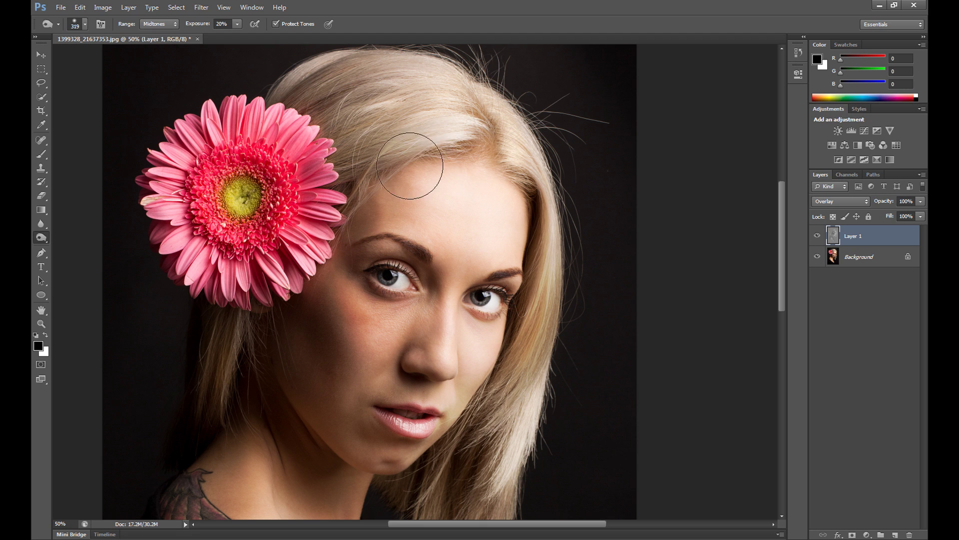
mouse_move(513, 183)
mouse_down()
mouse_move(547, 233)
mouse_move(479, 443)
mouse_up()
drag(300, 442, 257, 414)
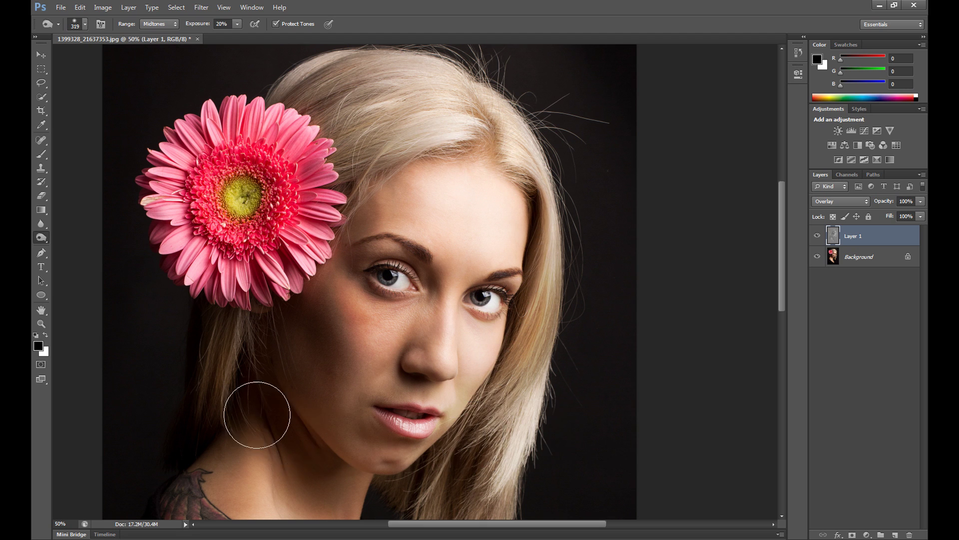
Step: Burn the eye beside the nose and the long hair beside the face, using the Shadows range and a brush size of 193
click(160, 25)
click(160, 36)
click(84, 23)
click(122, 56)
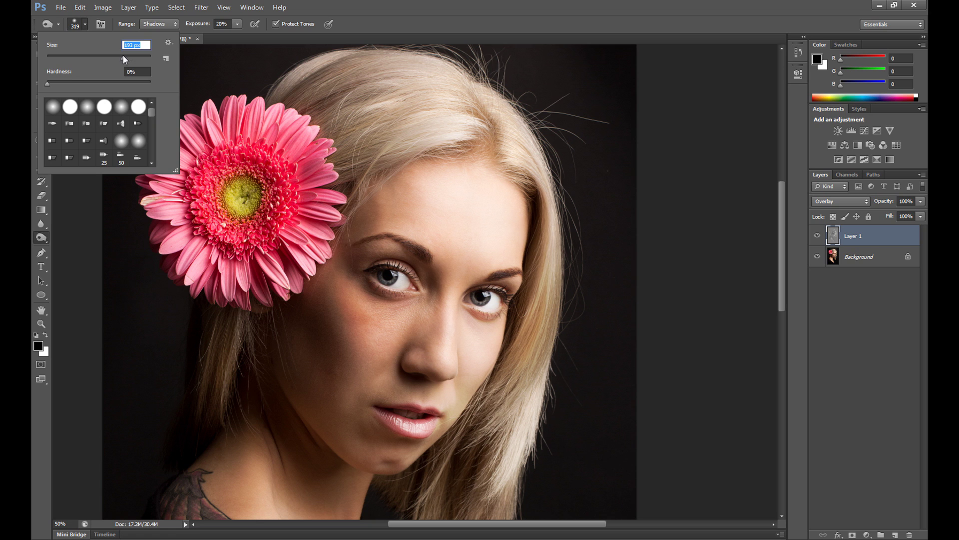
key(Return)
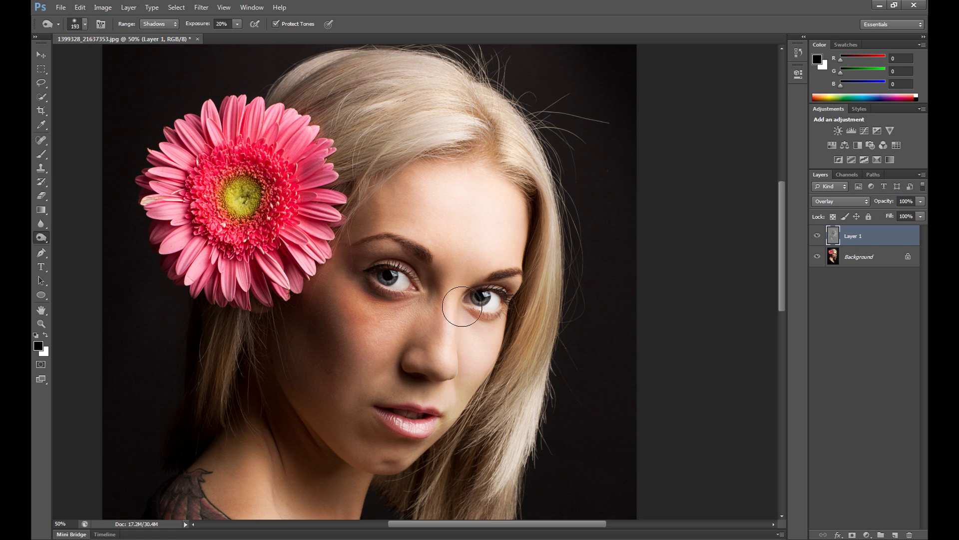
click(499, 294)
drag(781, 261, 784, 296)
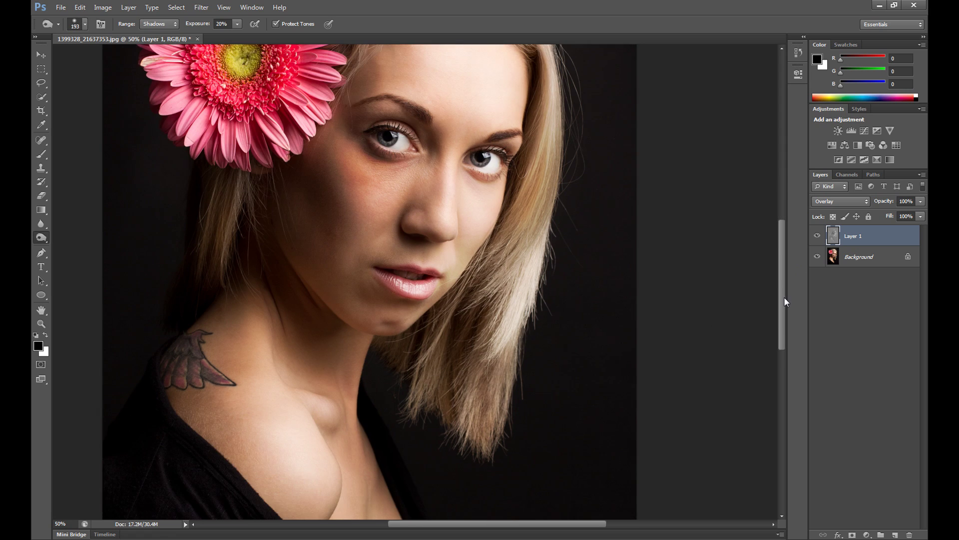
mouse_move(514, 226)
mouse_down()
mouse_move(495, 267)
mouse_move(523, 240)
mouse_move(452, 339)
mouse_move(481, 306)
mouse_move(446, 365)
mouse_move(489, 307)
mouse_move(442, 386)
mouse_up()
mouse_move(781, 301)
mouse_down()
mouse_move(786, 313)
mouse_move(786, 286)
mouse_move(786, 340)
mouse_up()
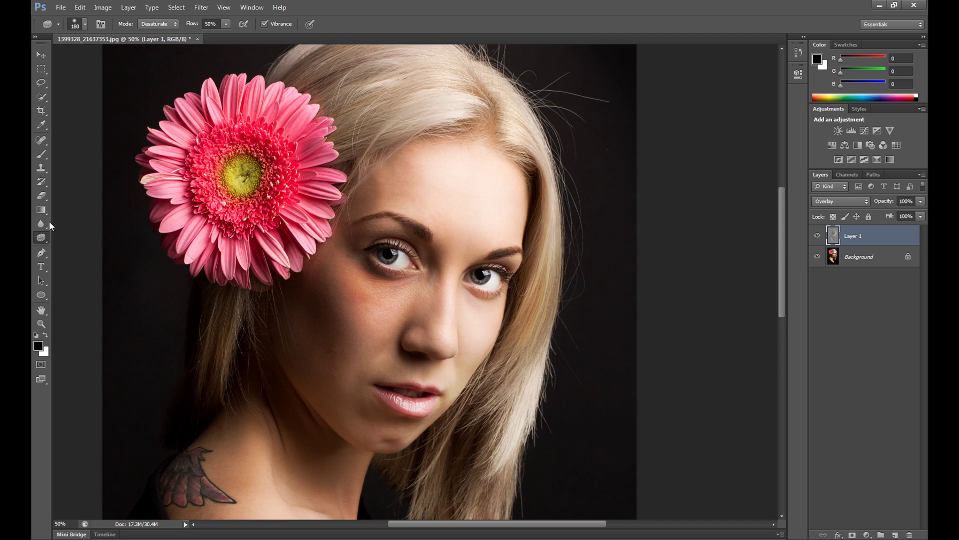
Step: Brighten both eyes with the Dodge tool, using the Highlights range at 30% exposure and a brush size of 121
right_click(41, 241)
click(73, 236)
click(73, 236)
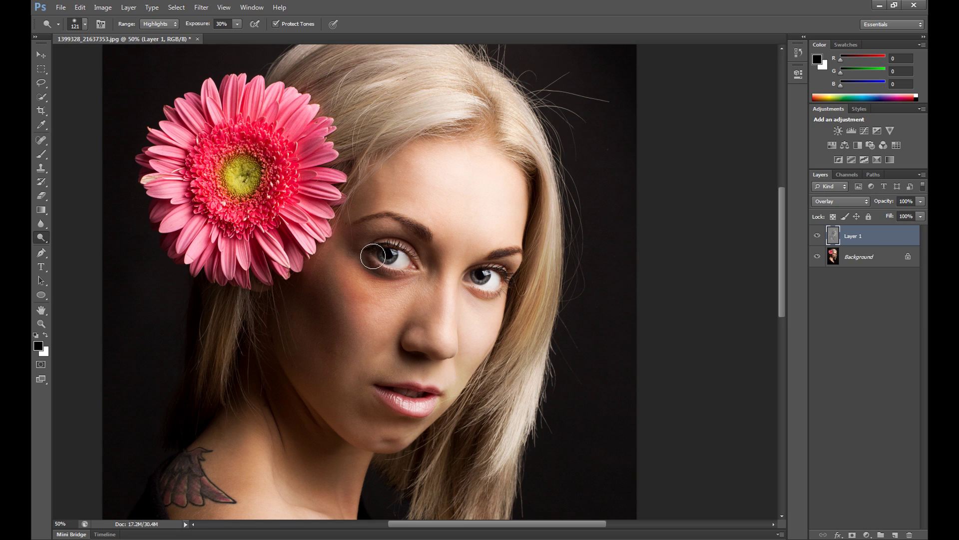
mouse_move(374, 255)
mouse_down()
mouse_move(470, 290)
mouse_move(450, 271)
mouse_move(363, 250)
mouse_move(406, 250)
mouse_up()
drag(482, 270, 504, 274)
drag(411, 250, 419, 267)
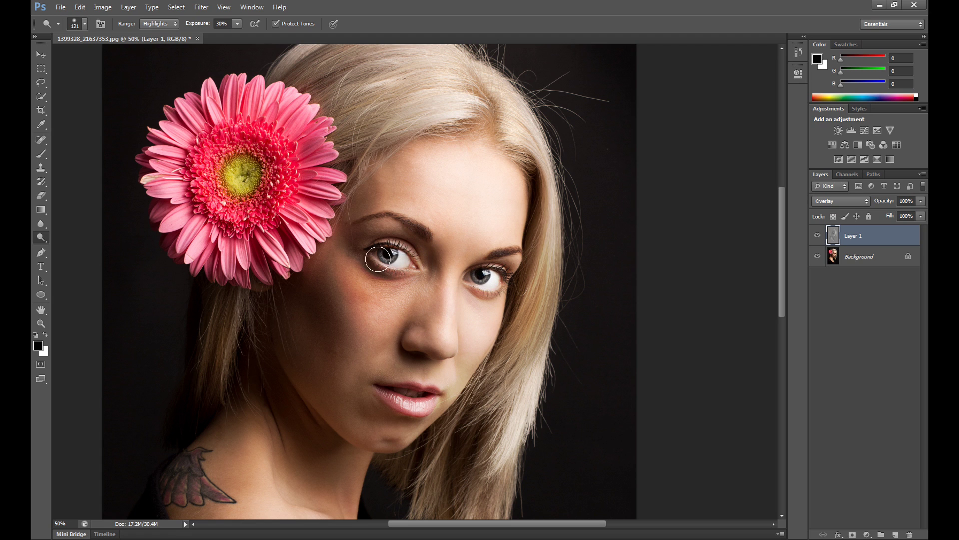
drag(368, 251, 369, 259)
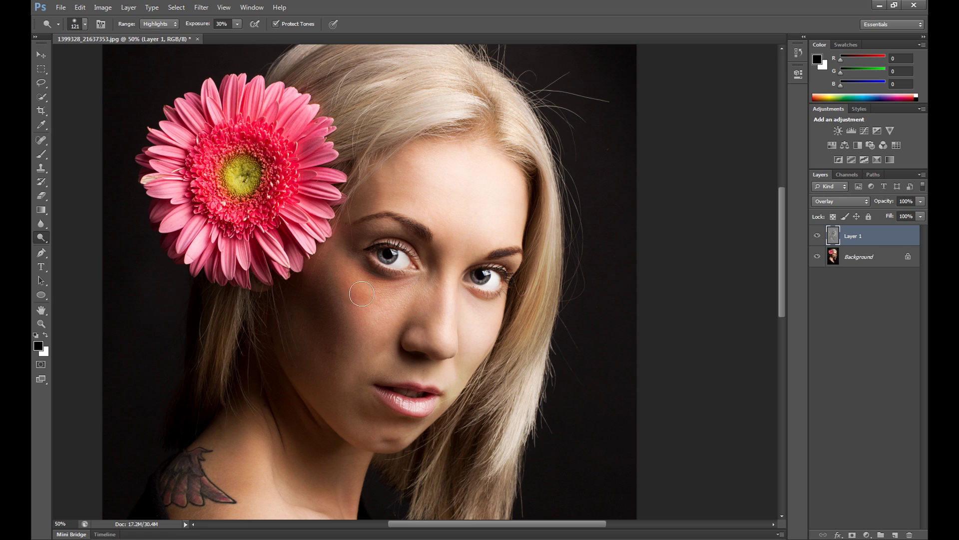
Step: Compare the whole portrait with and without the dodge-and-burn layer
click(40, 324)
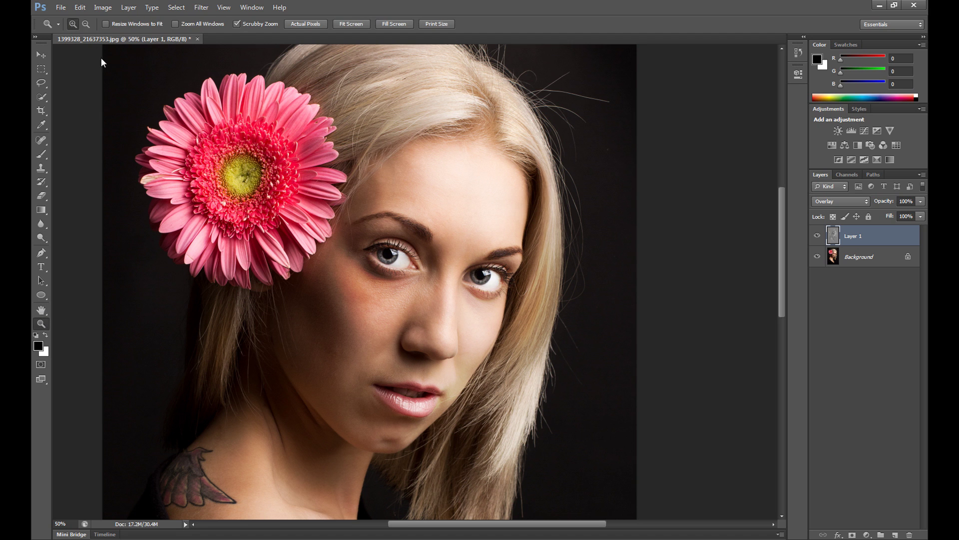
alt+click(465, 315)
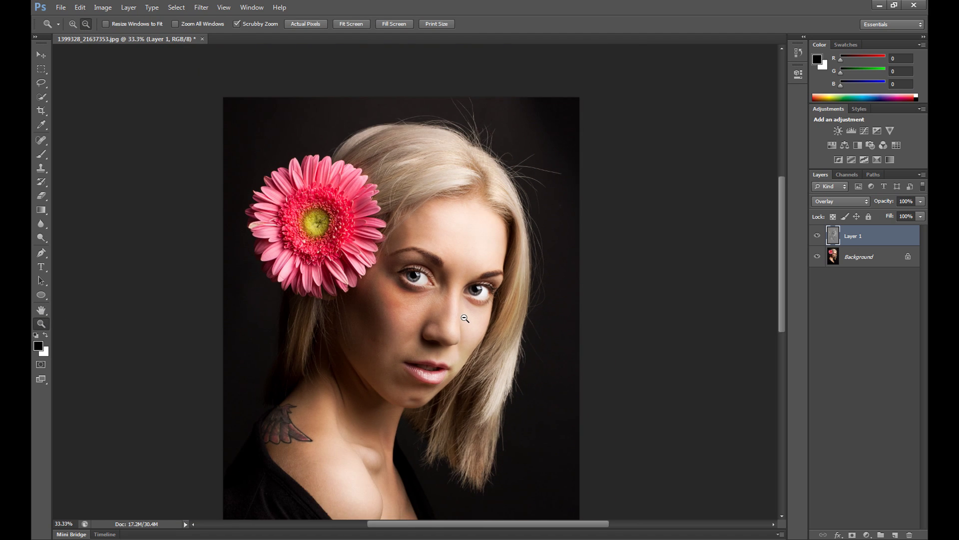
alt+click(466, 315)
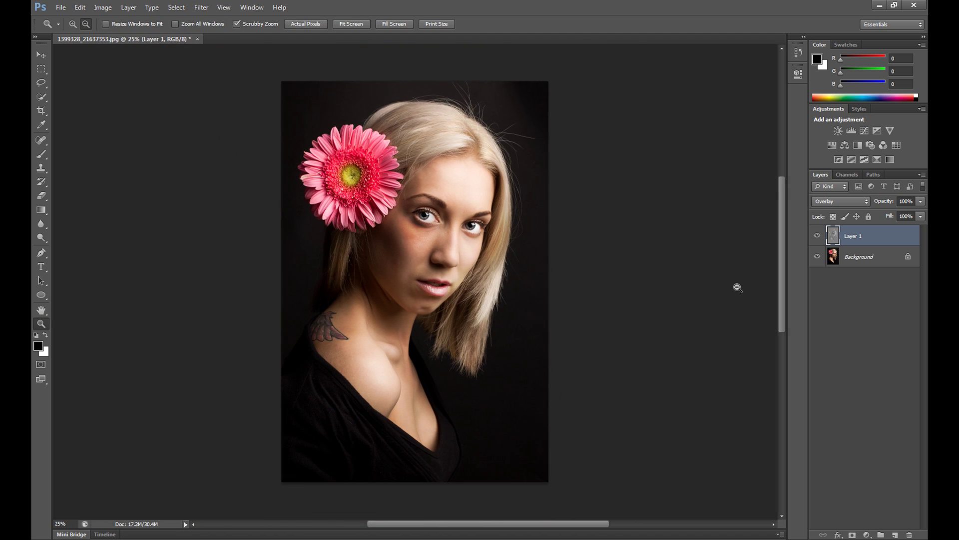
click(817, 236)
click(818, 236)
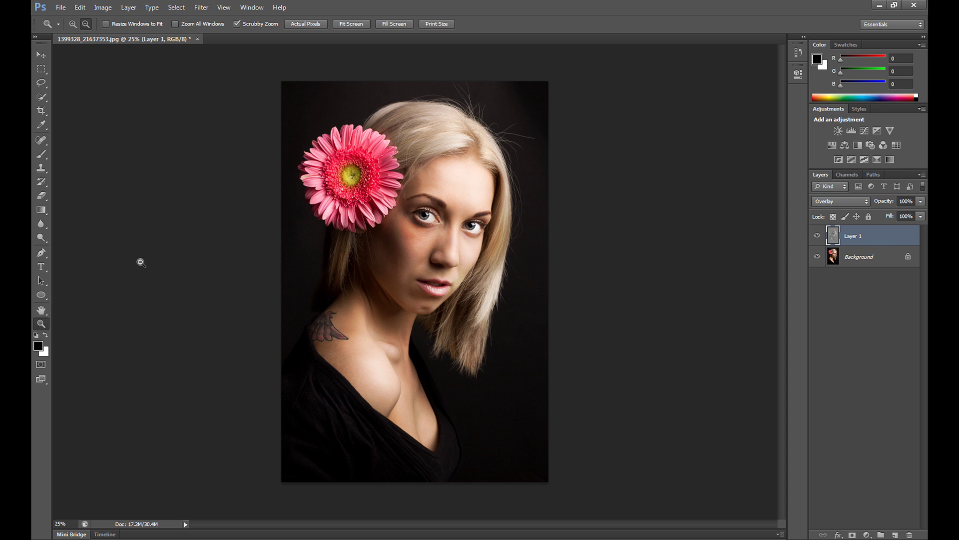
Step: Set the Dodge brush size to 298 px for working on the face
click(74, 23)
drag(437, 224, 341, 367)
drag(41, 237, 79, 239)
click(81, 26)
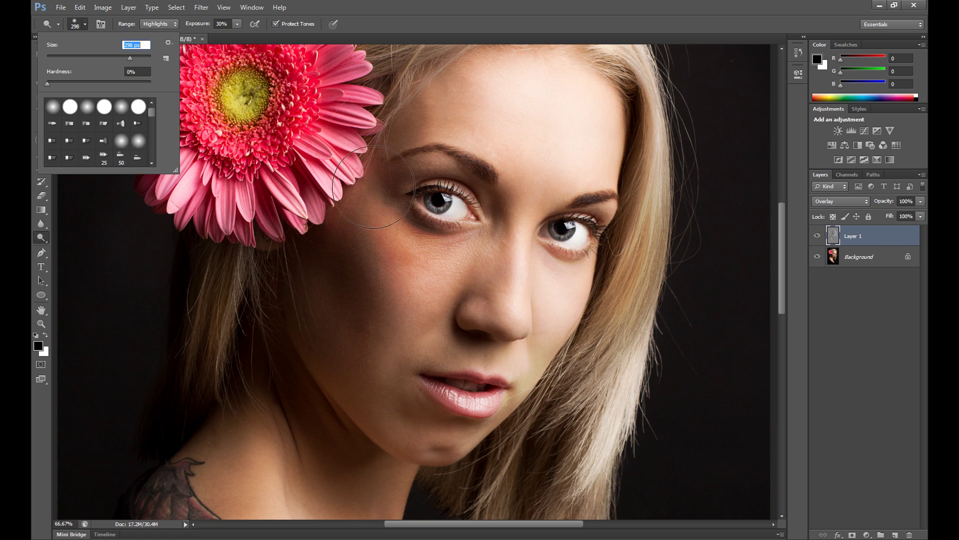
key(Return)
Step: Reduce the Burn brush size to 55 and darken the eyebrows, using the Midtones range at 20% exposure
drag(44, 238, 44, 238)
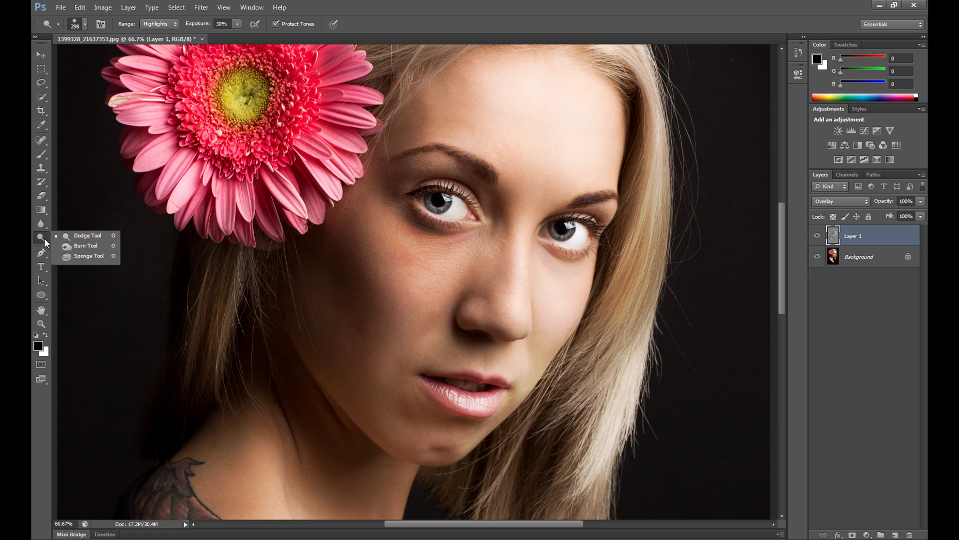
click(84, 245)
click(87, 24)
drag(134, 57, 134, 56)
key(Return)
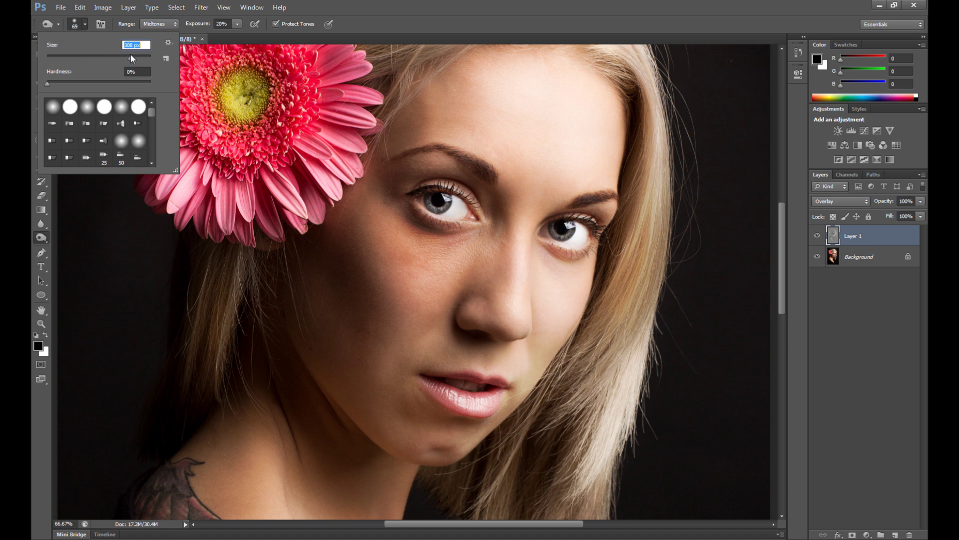
mouse_move(132, 58)
mouse_down()
mouse_move(102, 58)
mouse_move(138, 58)
mouse_up()
key(Return)
click(85, 24)
key(Return)
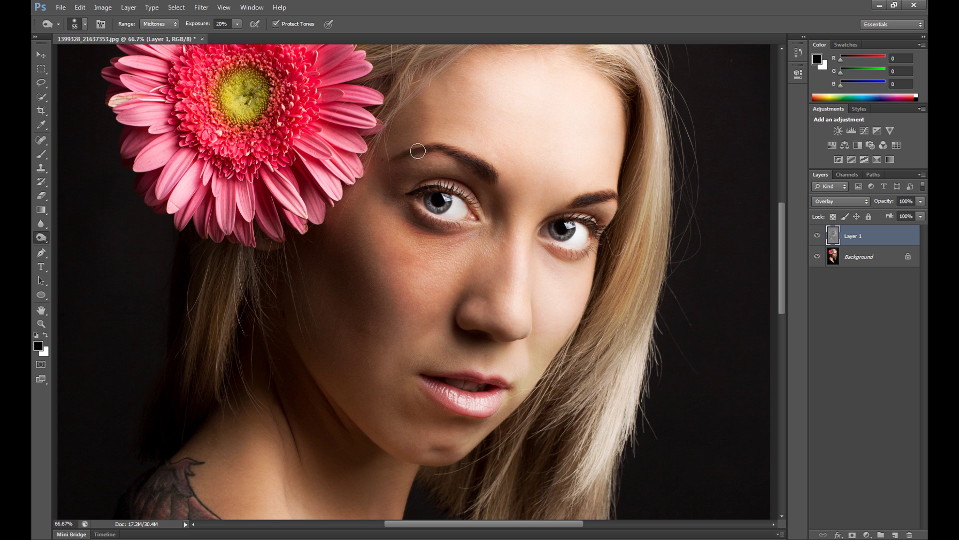
Step: Set the Dodge brush size to 92 and brighten the hair strands below the flower, using the Highlights range
key(shift+o)
key(shift+o)
click(85, 24)
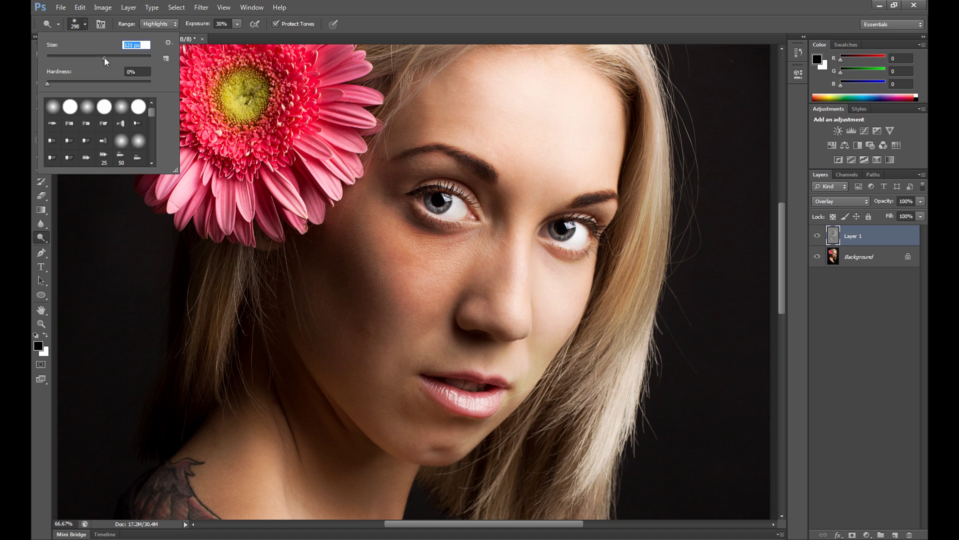
drag(102, 58, 95, 58)
key(Return)
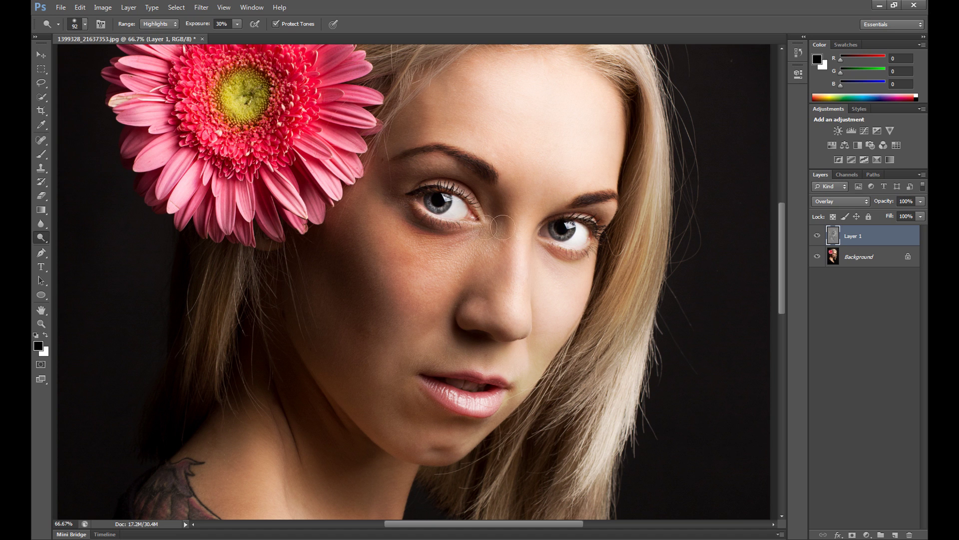
mouse_move(244, 274)
mouse_down()
mouse_move(216, 342)
mouse_move(216, 379)
mouse_up()
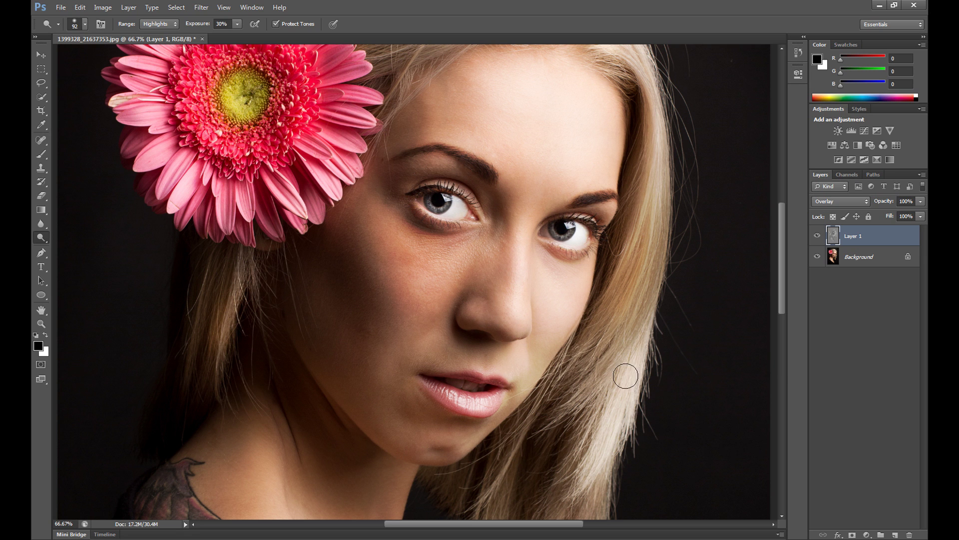
Step: Zoom out to examine the whole retouched portrait
click(41, 323)
key(ctrl+minus)
key(ctrl+minus)
key(ctrl+minus)
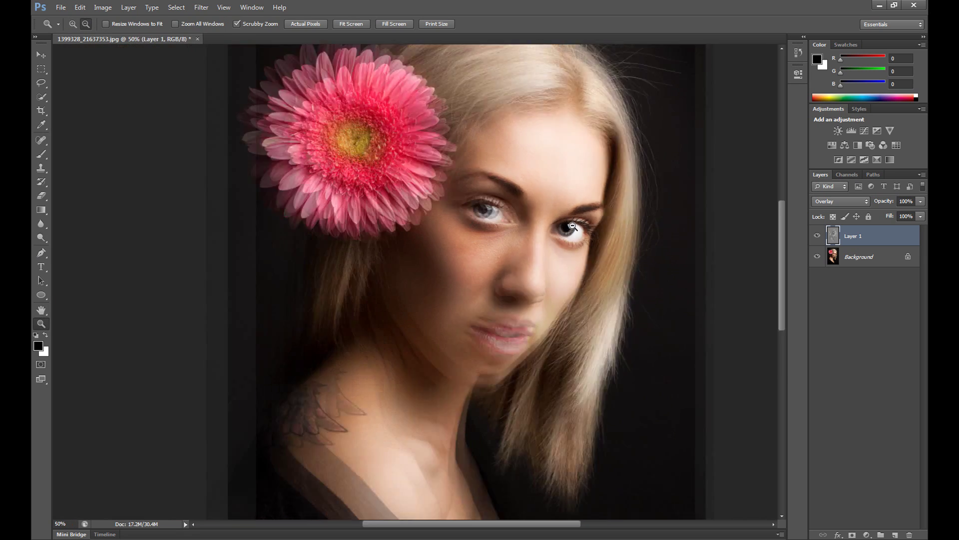